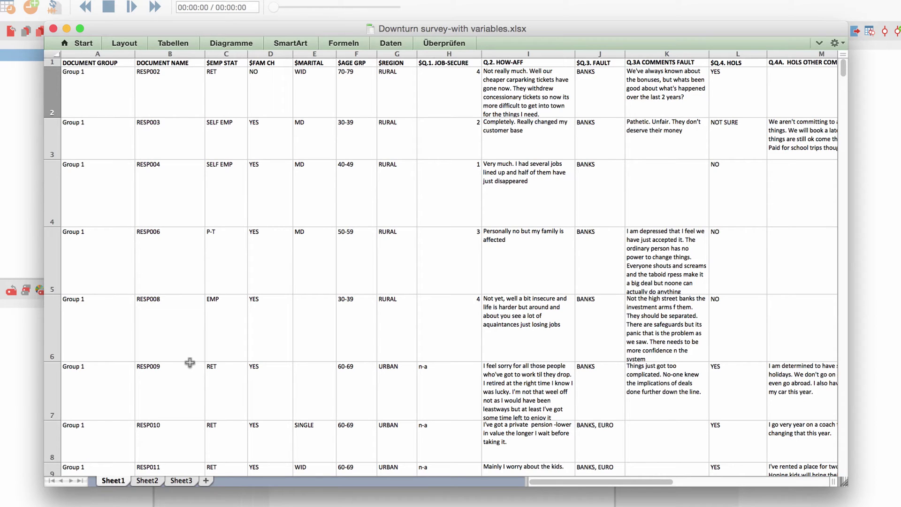
- Select spreadsheet columns A, B, C, D, G and I: groups, names, variables and Q.2. HOW-AFF answers
left_click(80, 54)
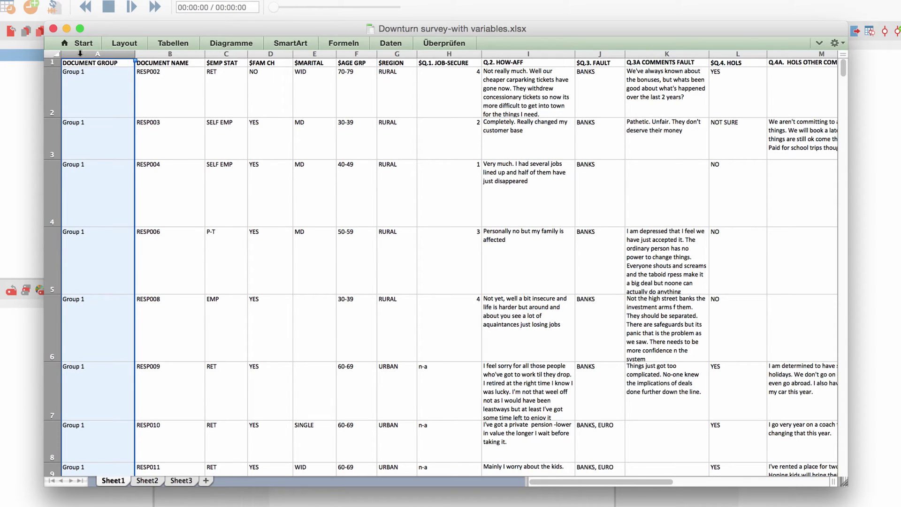
left_click(154, 53)
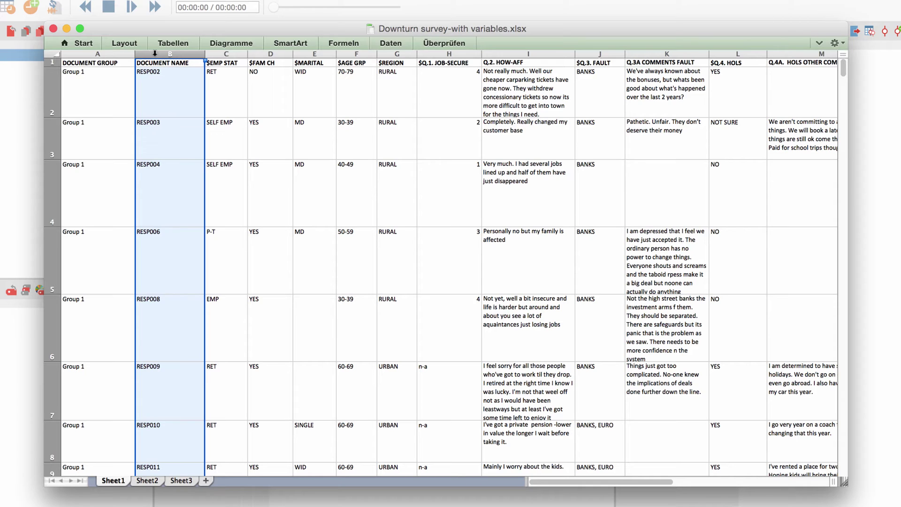
left_click(224, 54)
left_click(267, 54)
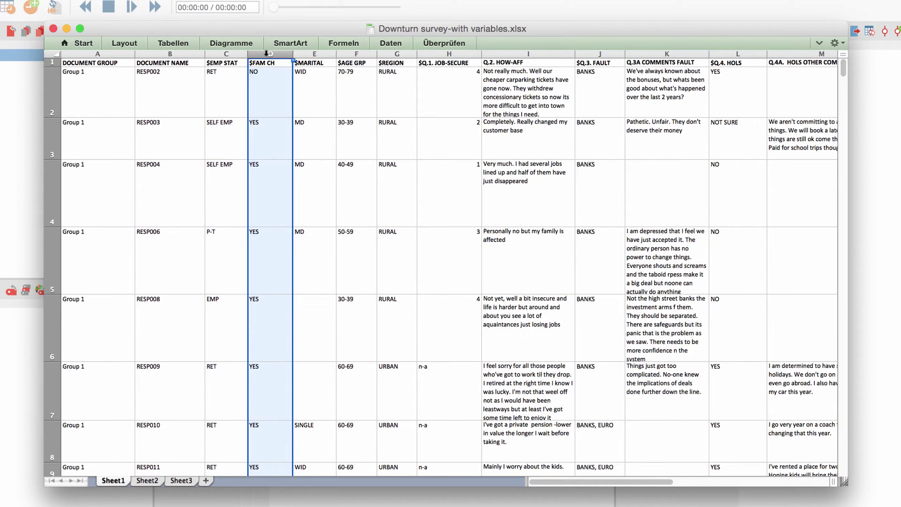
left_click(395, 53)
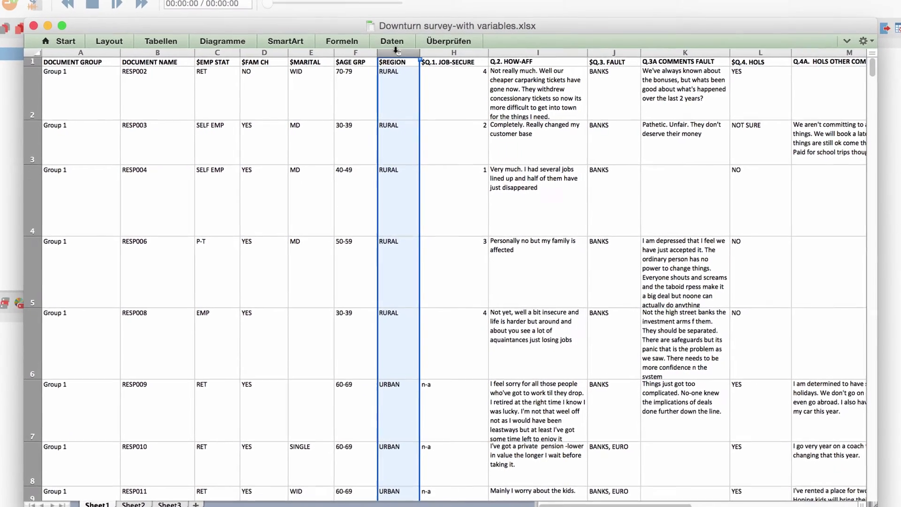
left_click(505, 50)
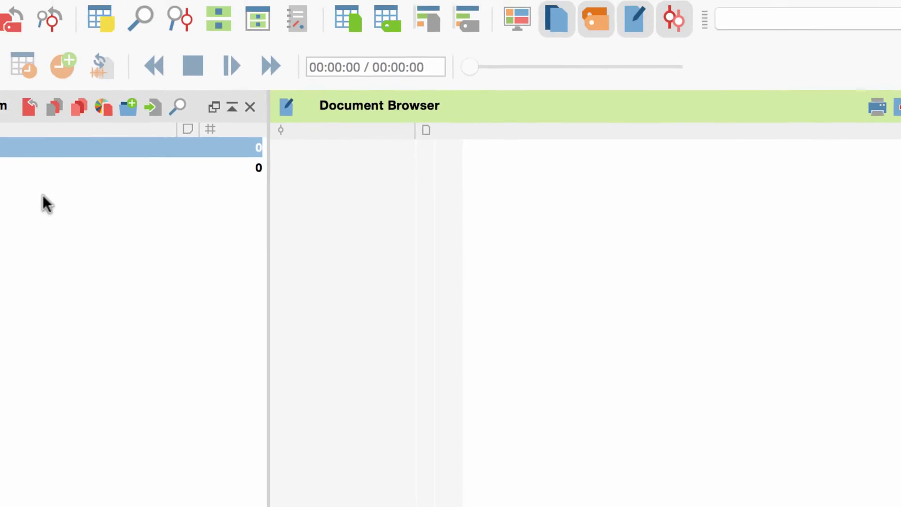
- Import Downturn survey-with variables.xlsx into Documents as an Excel spreadsheet
right_click(93, 177)
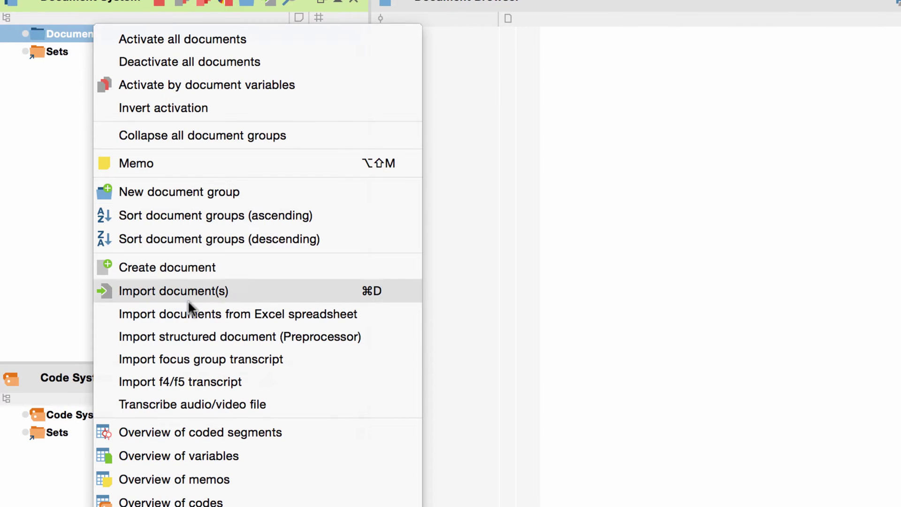
left_click(186, 314)
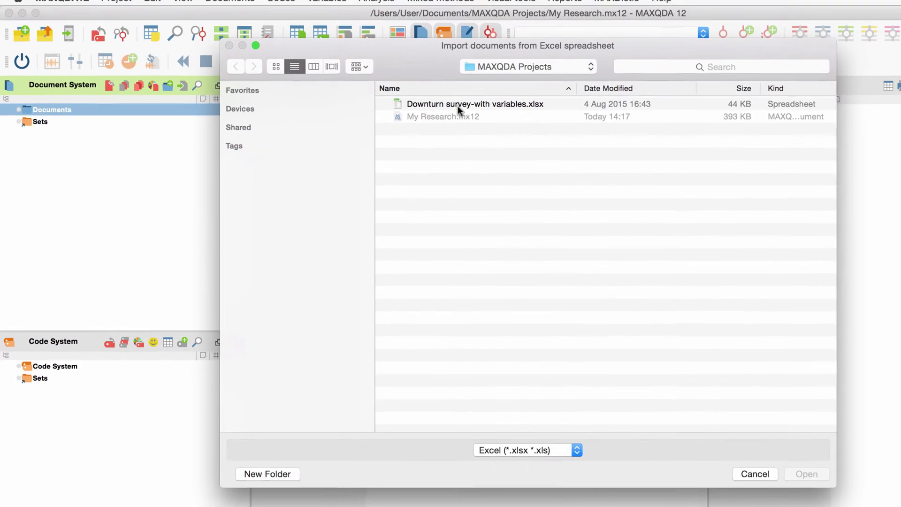
left_click(458, 106)
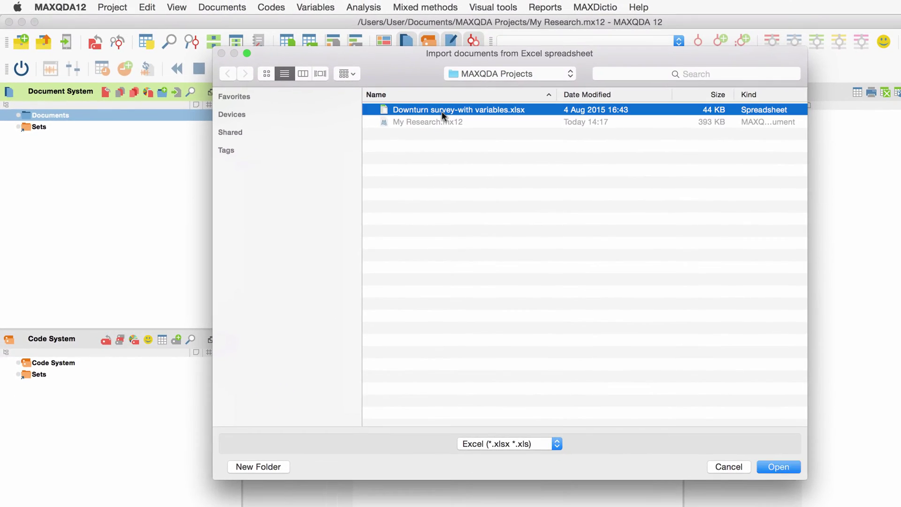
left_click(776, 467)
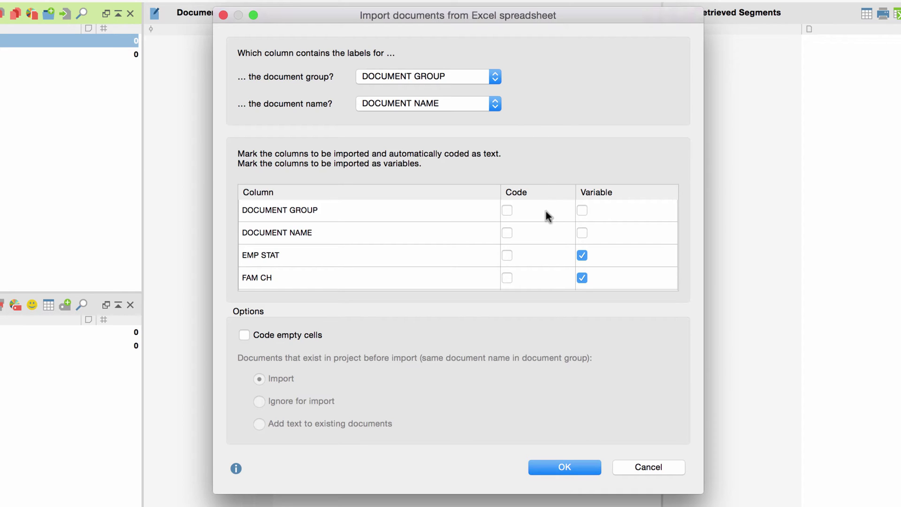
scroll(553, 227, "down", 5)
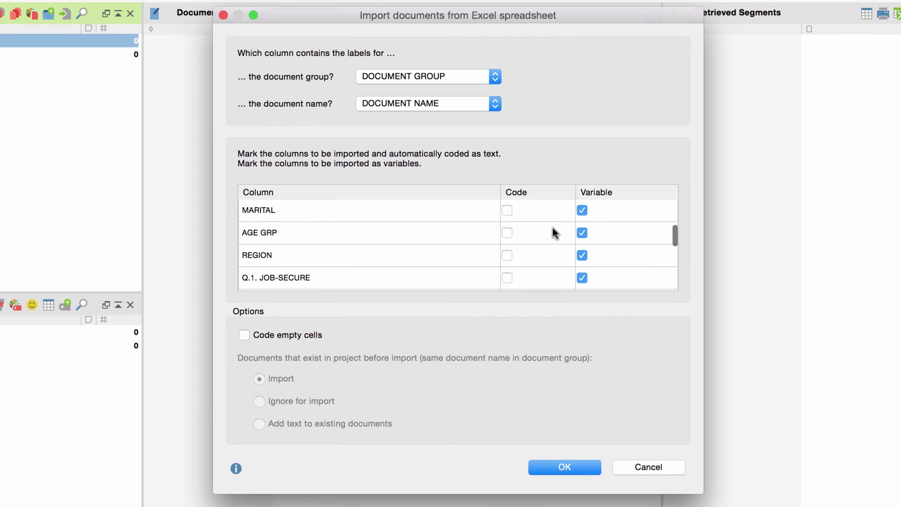
scroll(553, 227, "up", 1)
scroll(548, 280, "down", 4)
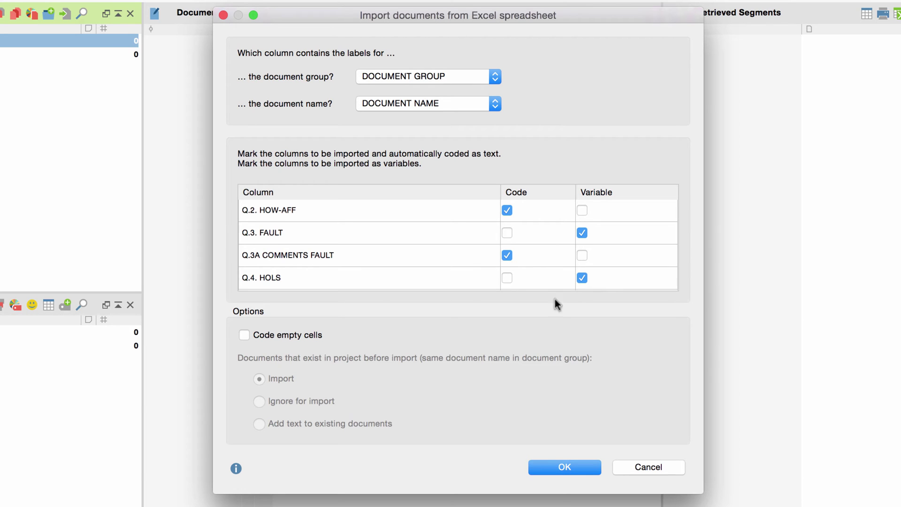
- Confirm the column settings, make Q.1. JOB-SECURE an Integer variable, and run the import
left_click(550, 465)
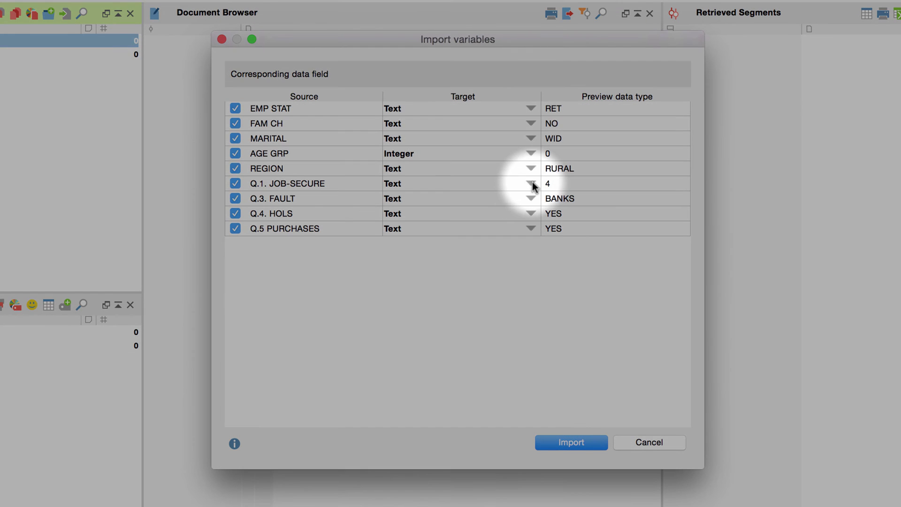
left_click(532, 183)
left_click(533, 182)
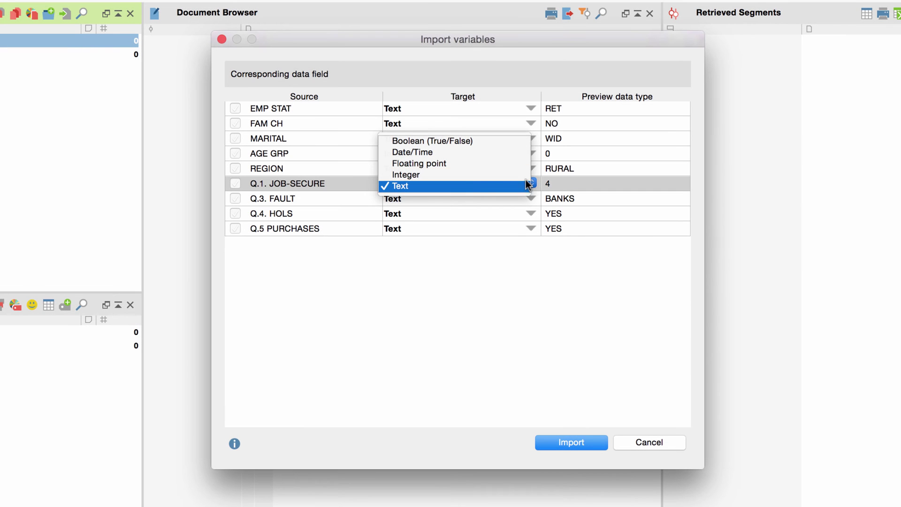
left_click(522, 174)
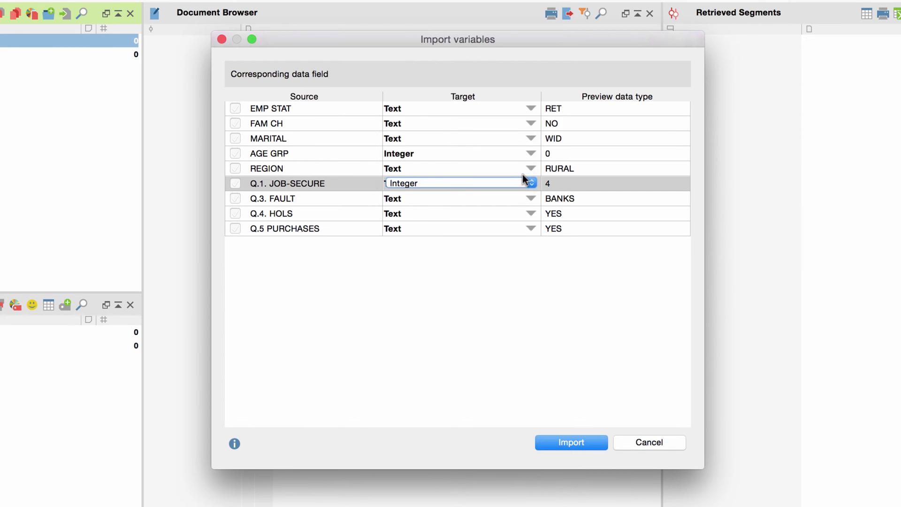
left_click(569, 442)
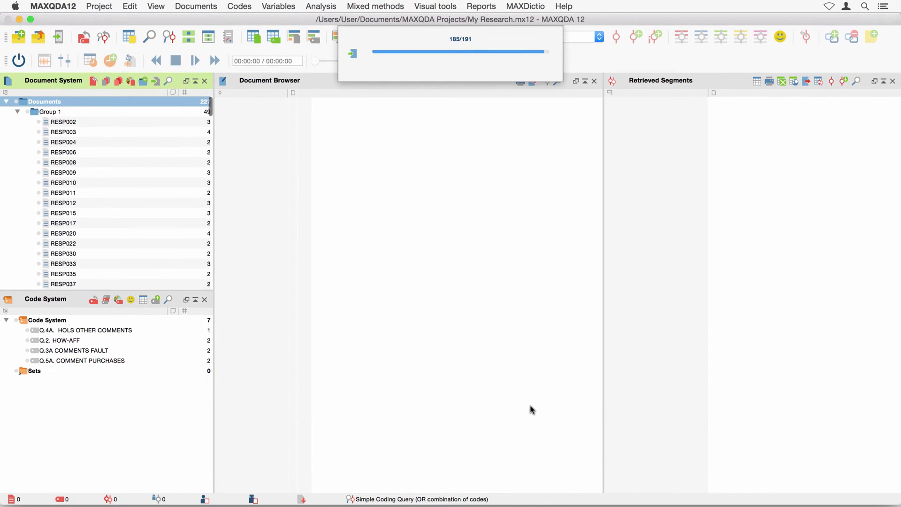
- Dismiss the import report and open document RESP053 to read its coded answers
left_click(667, 419)
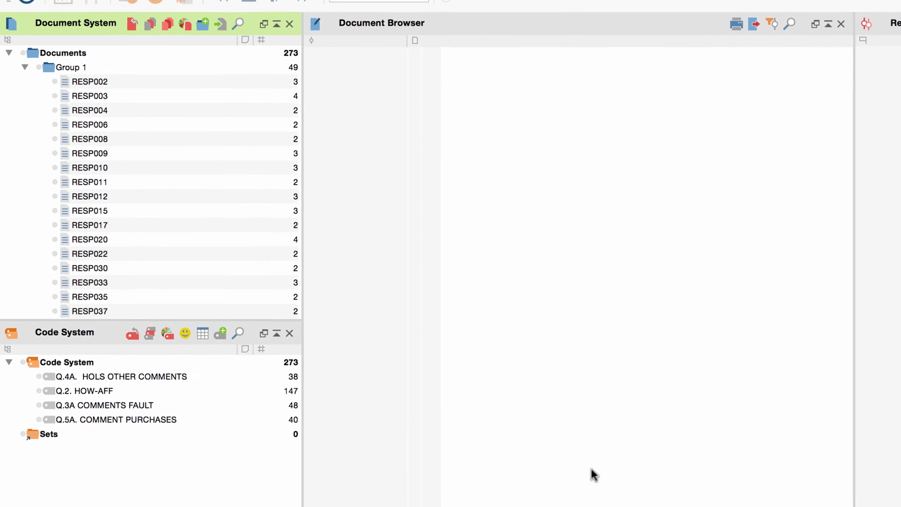
scroll(164, 214, "down", 5)
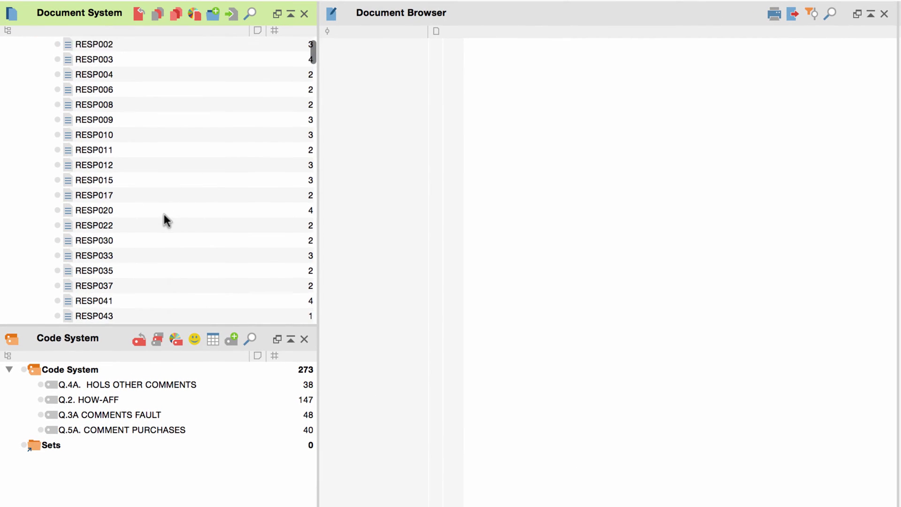
scroll(165, 214, "down", 1)
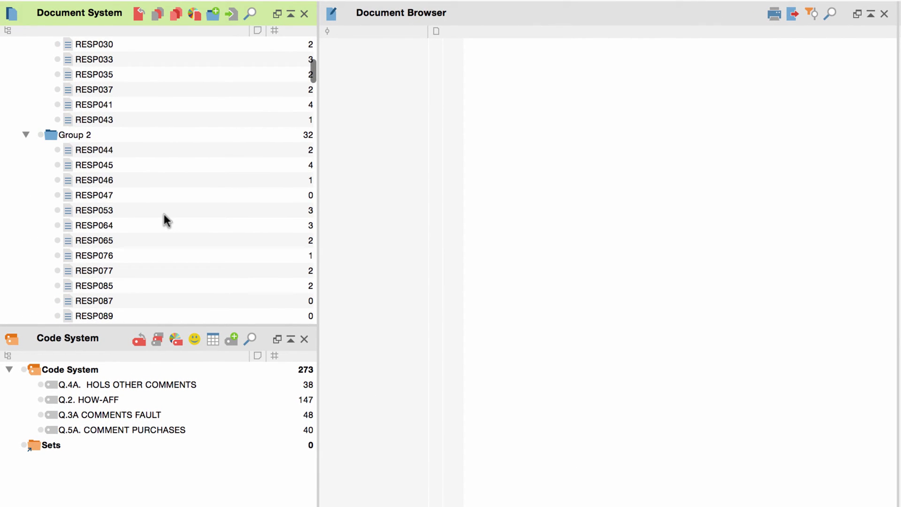
double_click(110, 209)
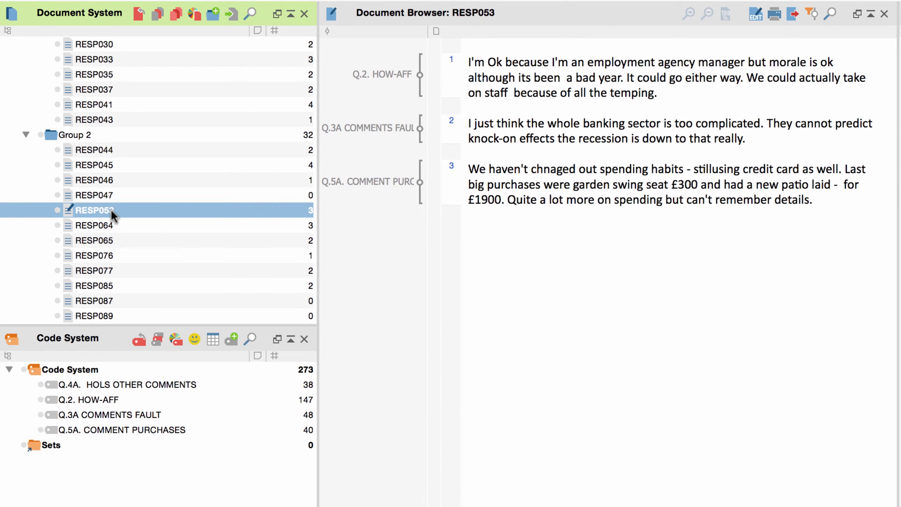
- Activate all documents in Group 3 and Group 4
scroll(111, 209, "down", 6)
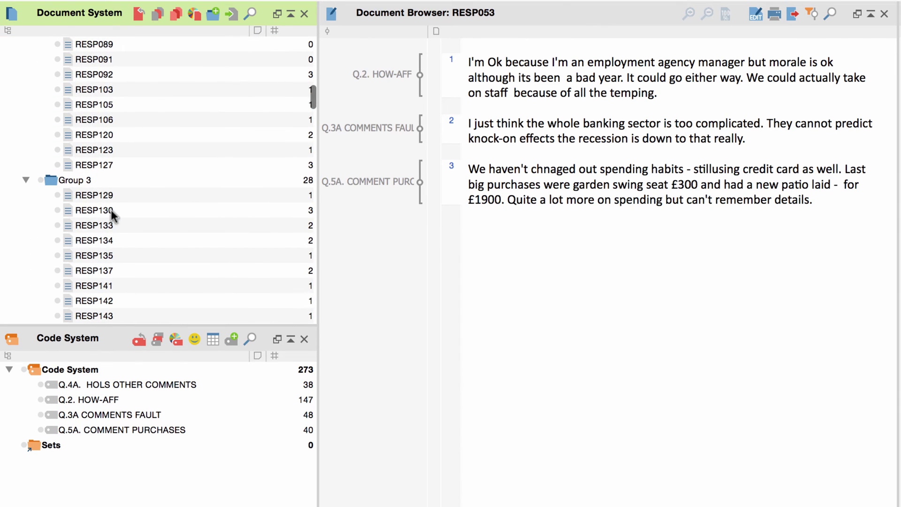
left_click(41, 180)
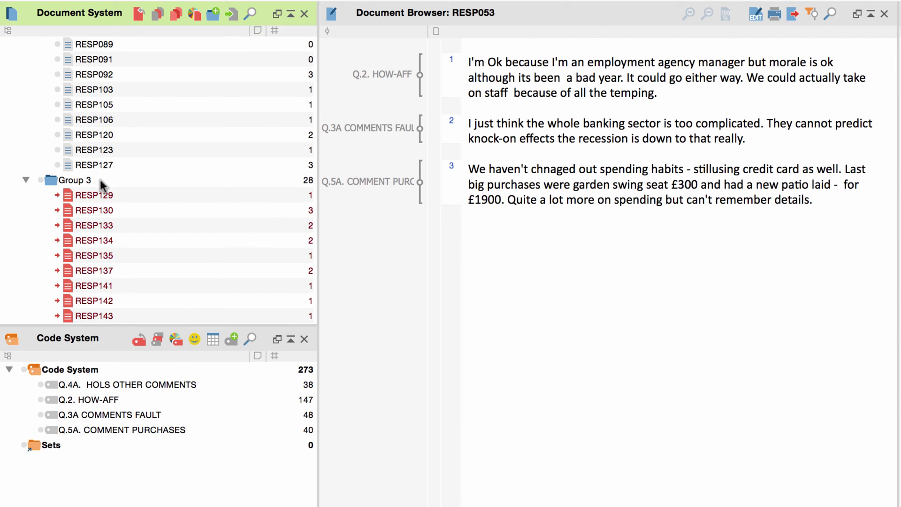
scroll(100, 180, "down", 2)
scroll(100, 180, "down", 5)
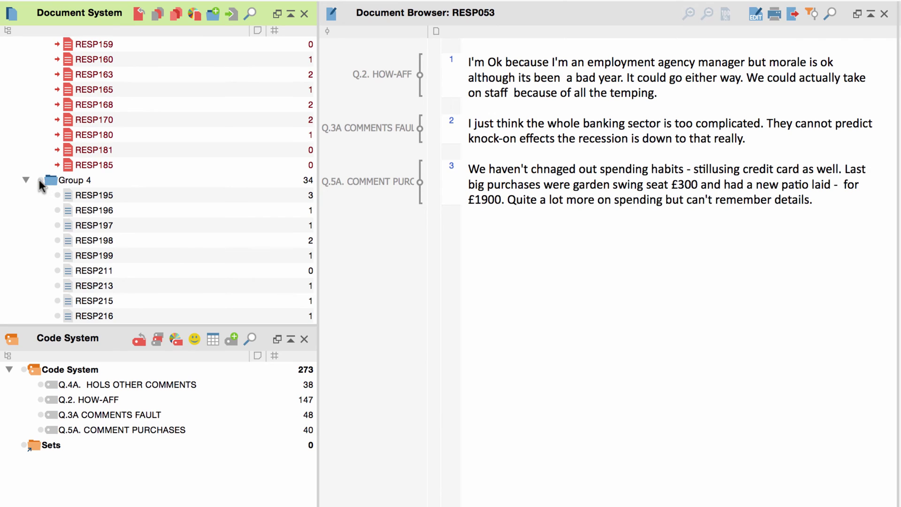
left_click(41, 180)
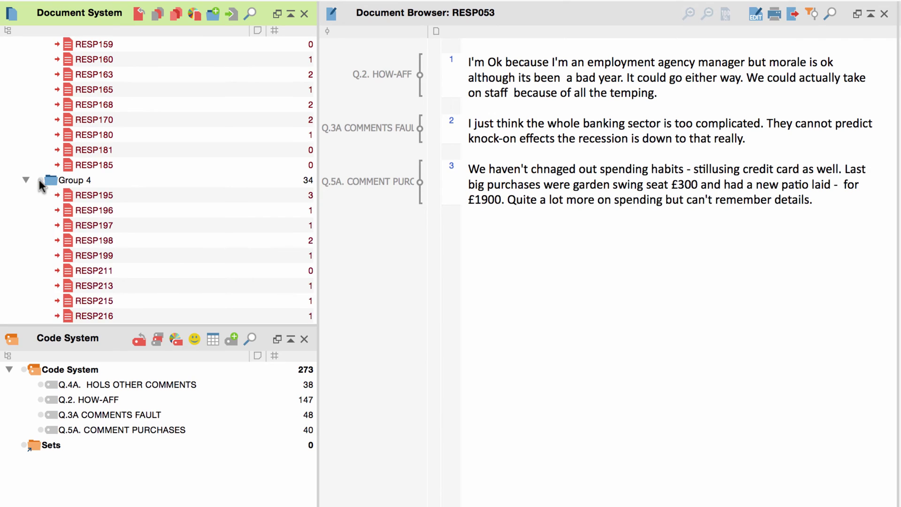
- Retrieve Q.2. HOW-AFF answers, view RESP154's answer, and open Group 4's variables overview
left_click(41, 400)
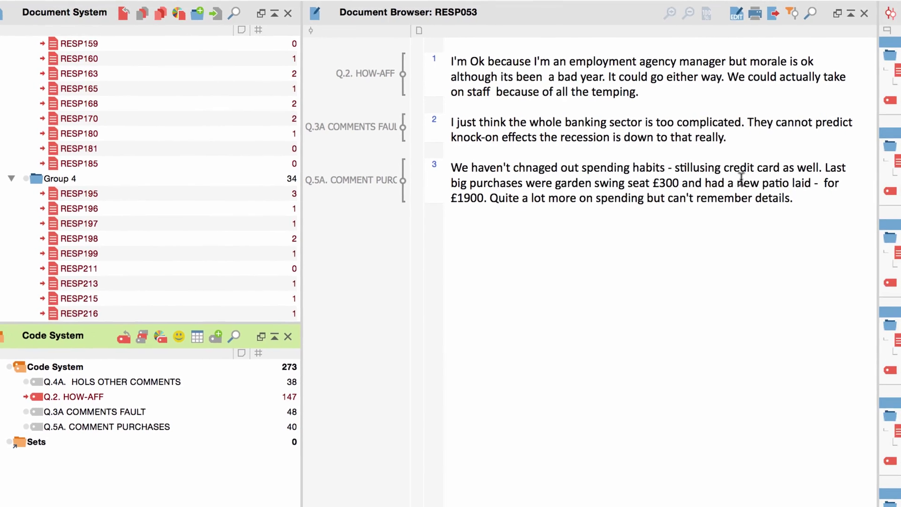
scroll(790, 232, "down", 5)
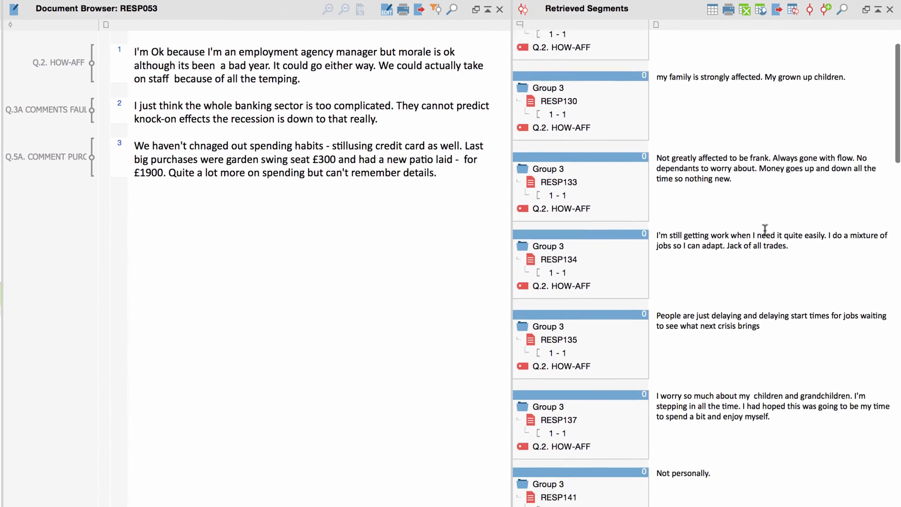
scroll(765, 230, "down", 5)
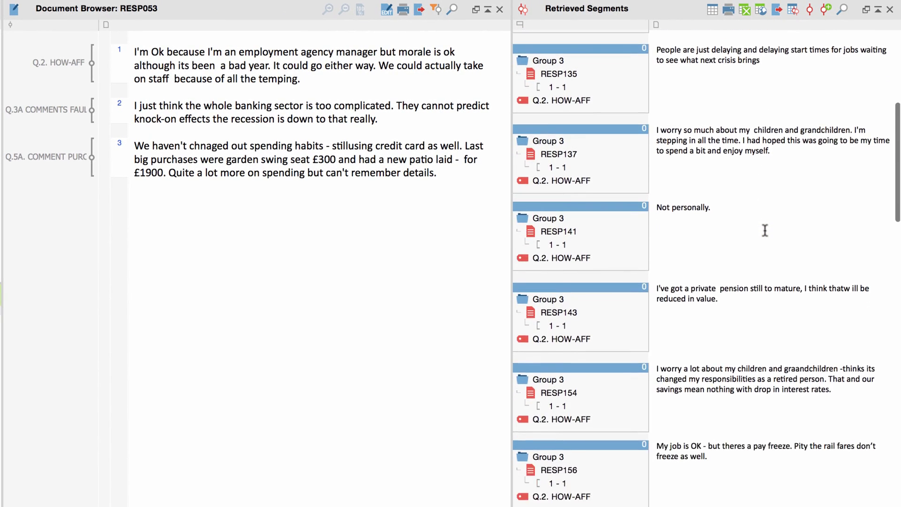
scroll(765, 230, "down", 5)
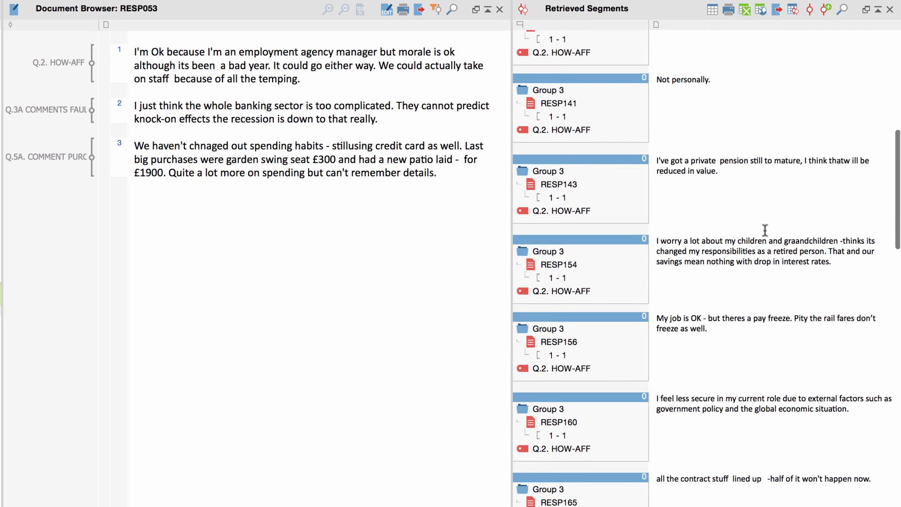
left_click(614, 272)
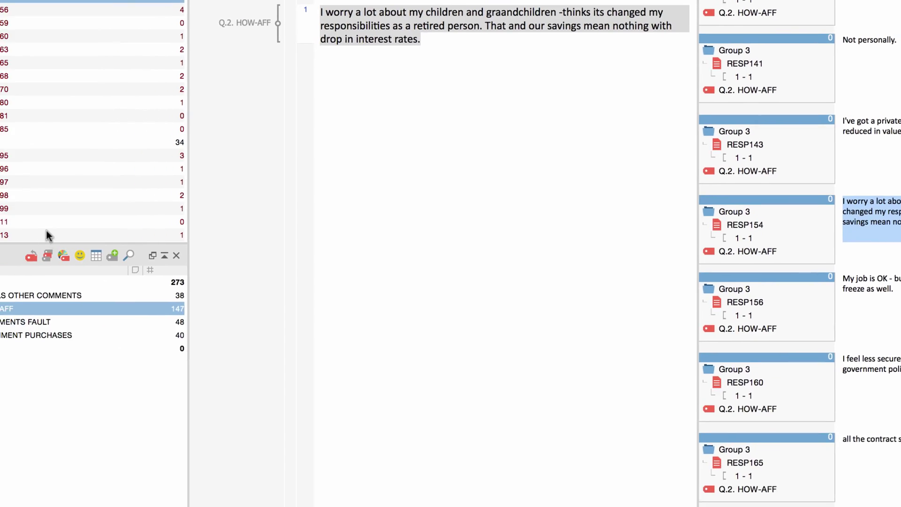
right_click(34, 130)
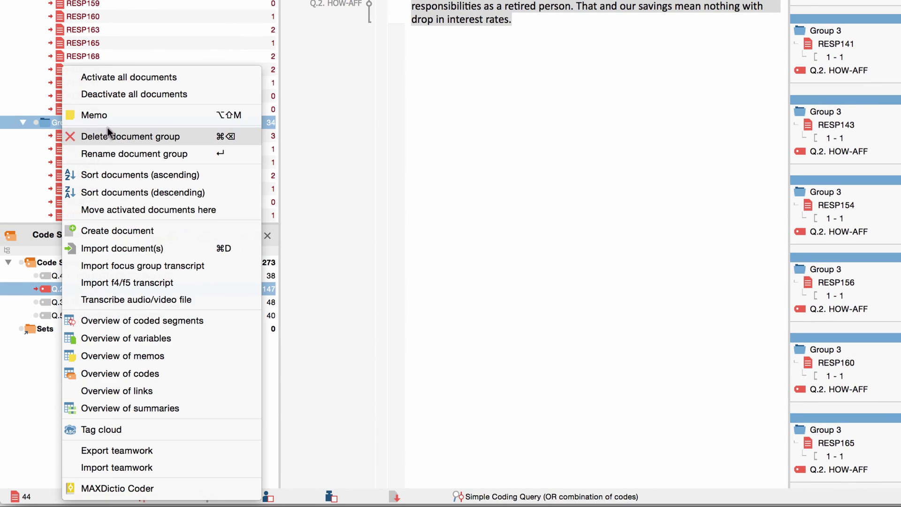
left_click(116, 338)
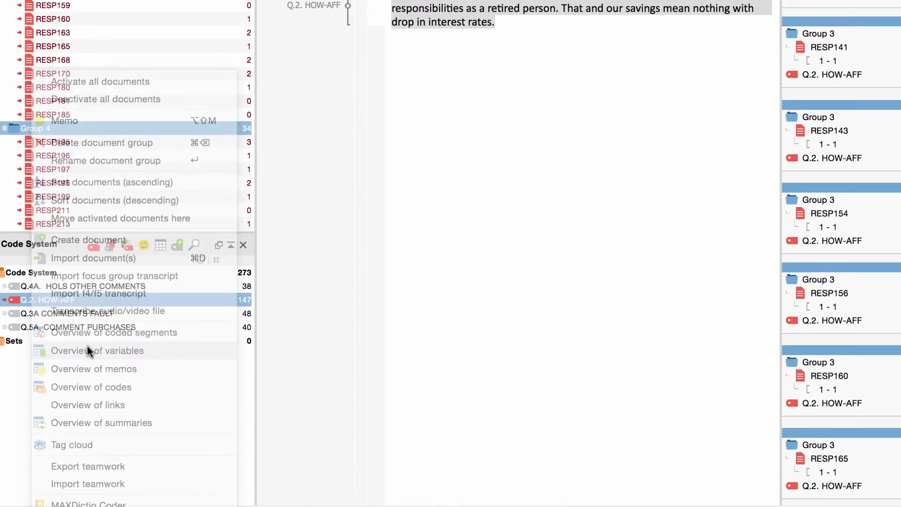